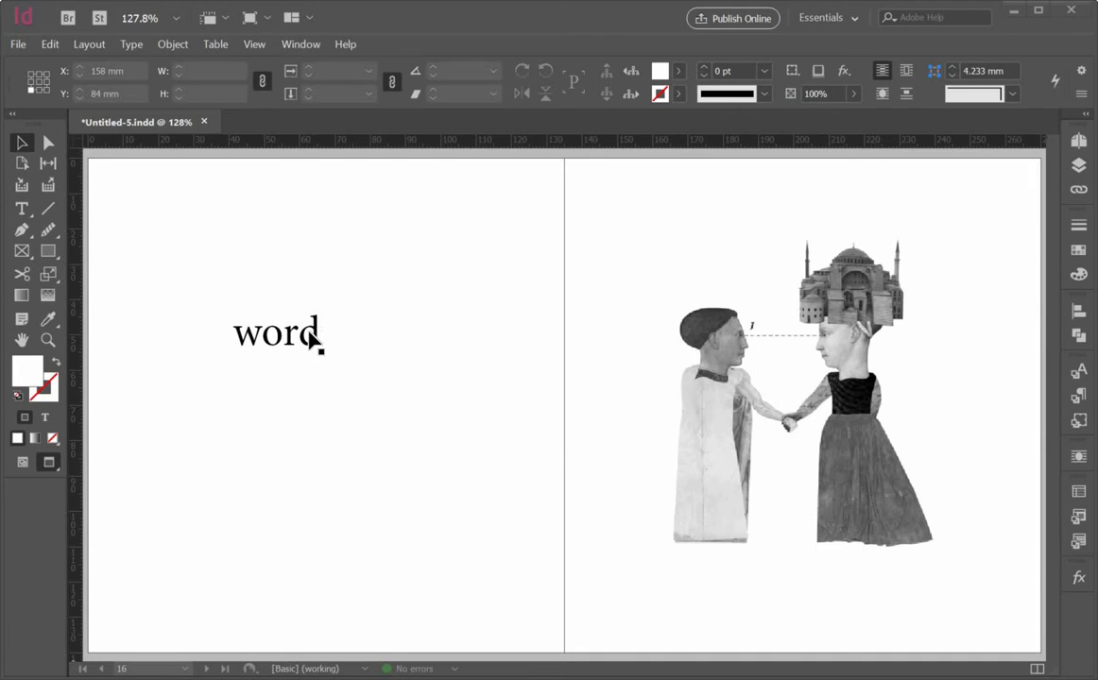
# Enlarge the text frame around "word" to about 69 by 61 mm without changing the text size.
pyautogui.click(312, 340)
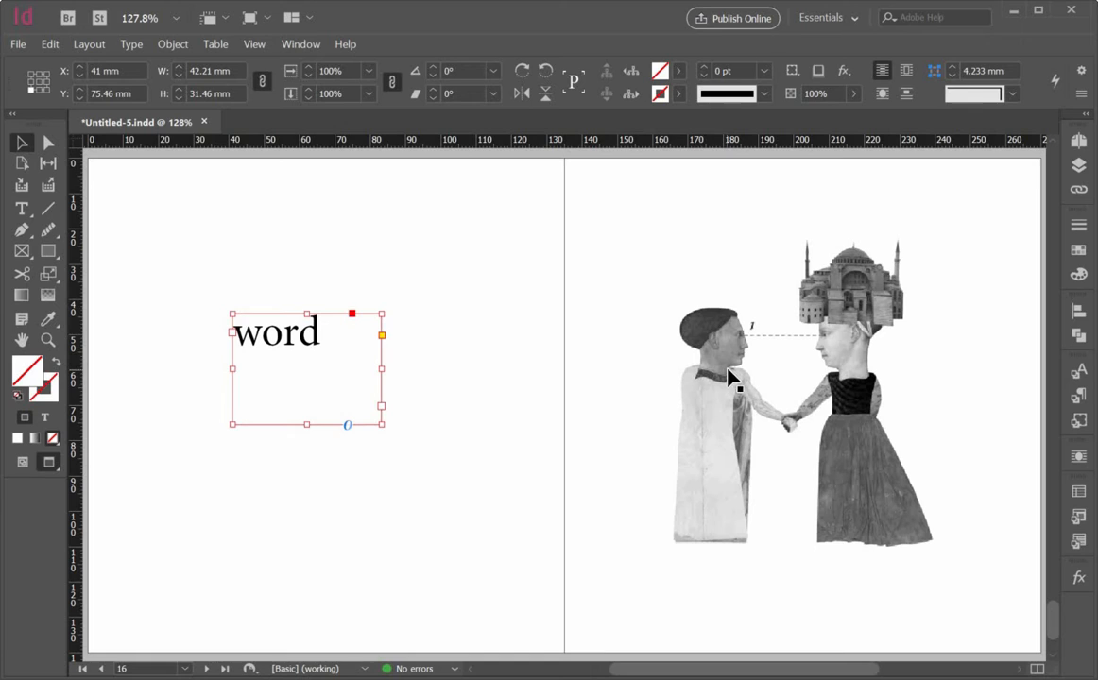
pyautogui.click(676, 260)
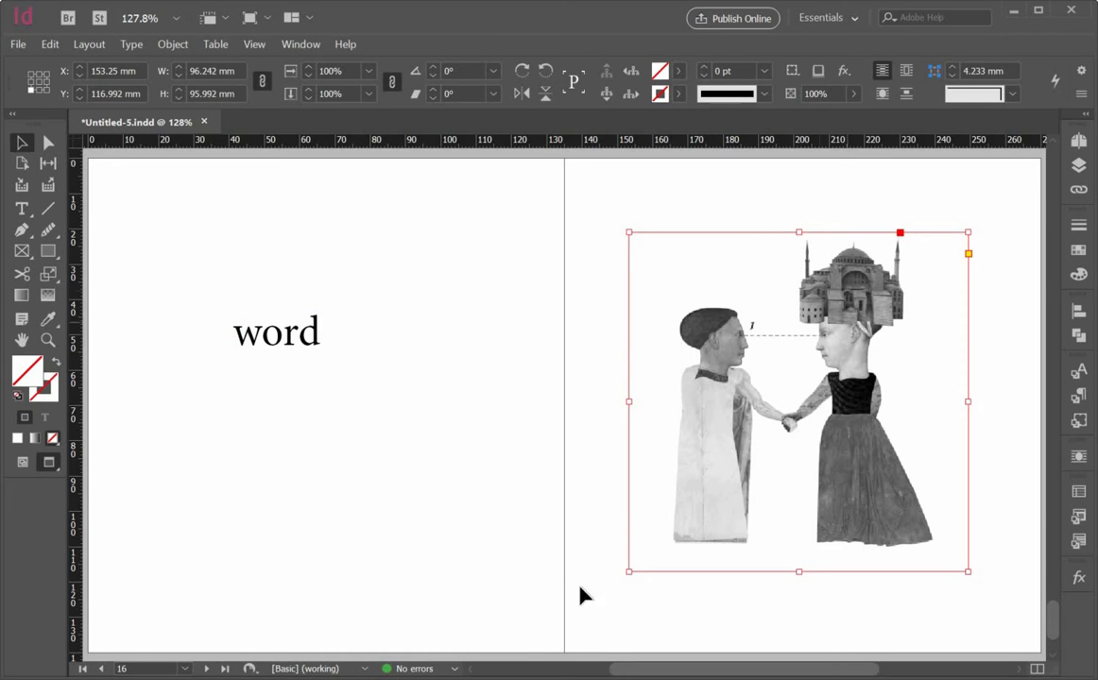
pyautogui.click(291, 340)
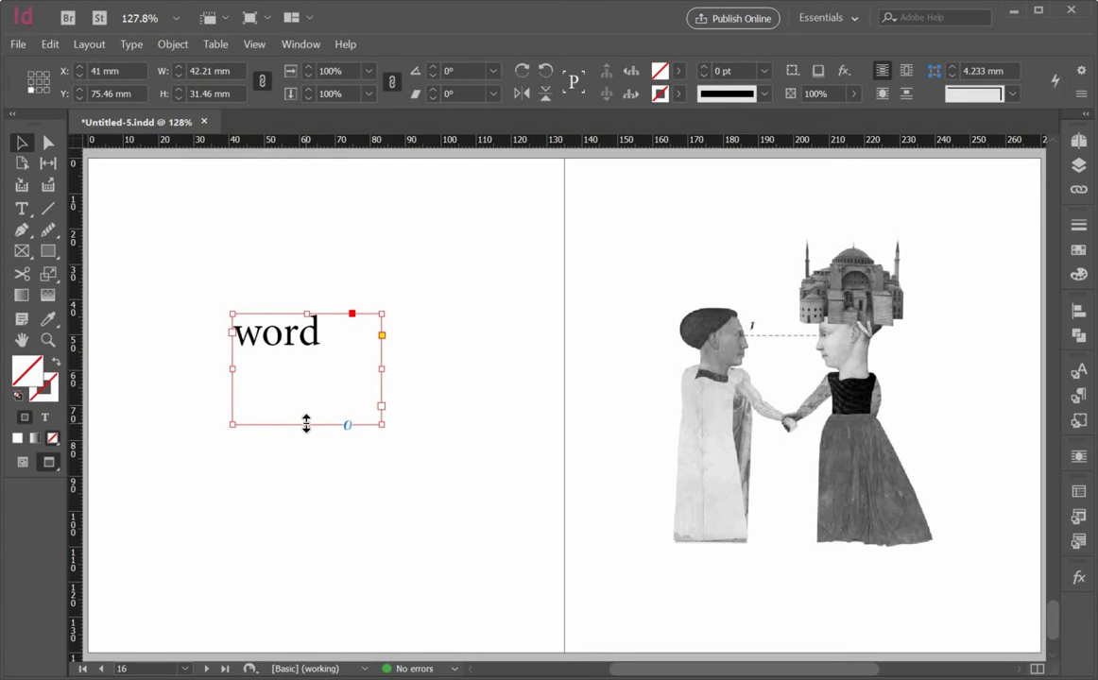
pyautogui.moveTo(306, 424); pyautogui.dragTo(306, 529)
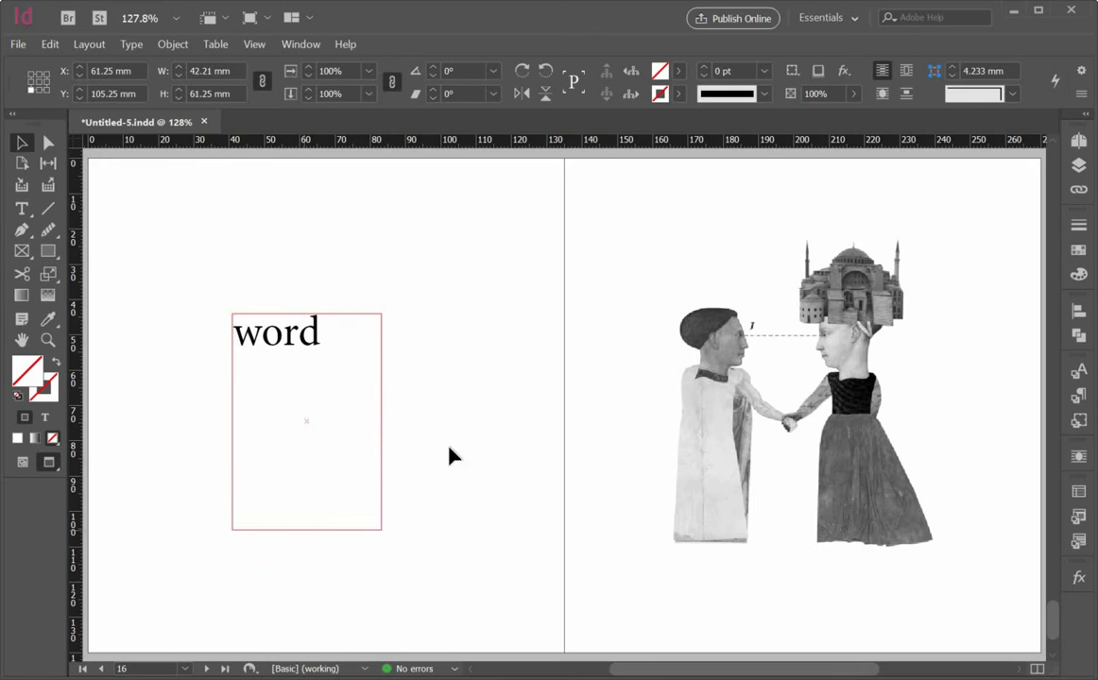
pyautogui.moveTo(381, 421); pyautogui.dragTo(477, 430)
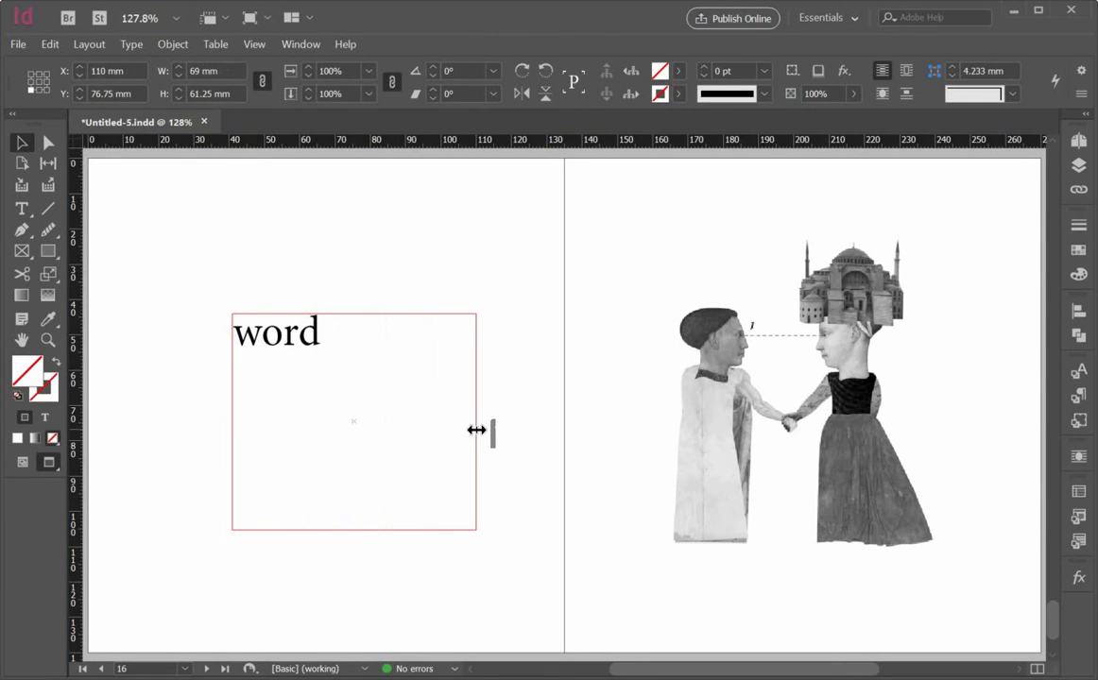
pyautogui.click(287, 321)
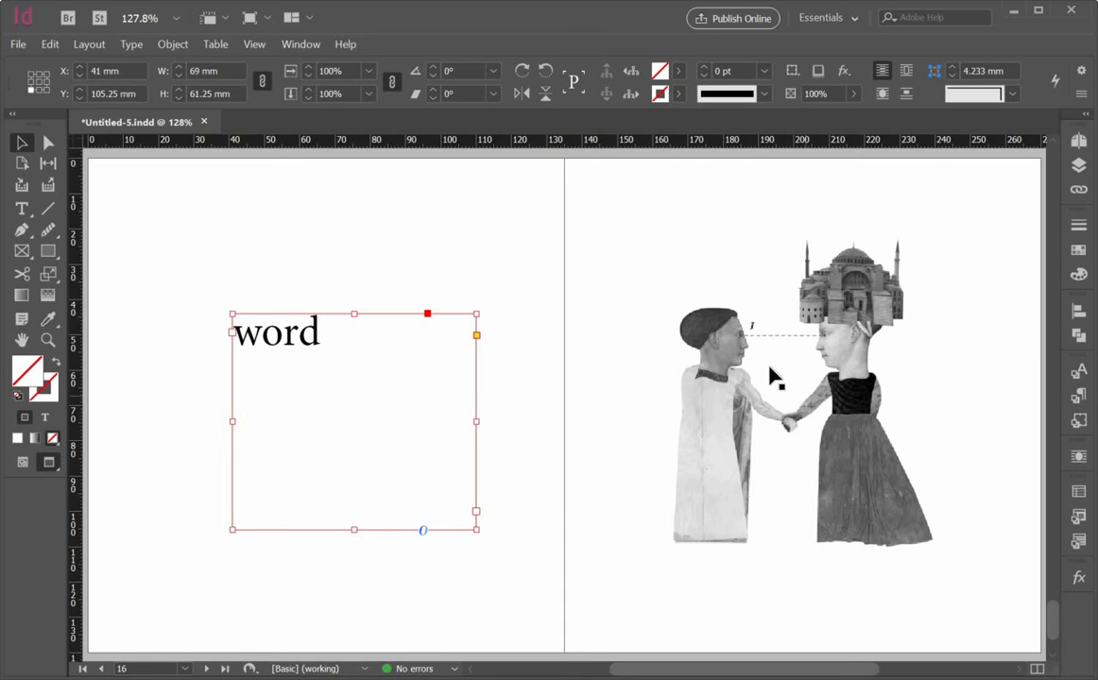
# Crop the illustration by narrowing its frame to about 54 mm, and widen the frame again to about 103 mm.
pyautogui.click(740, 384)
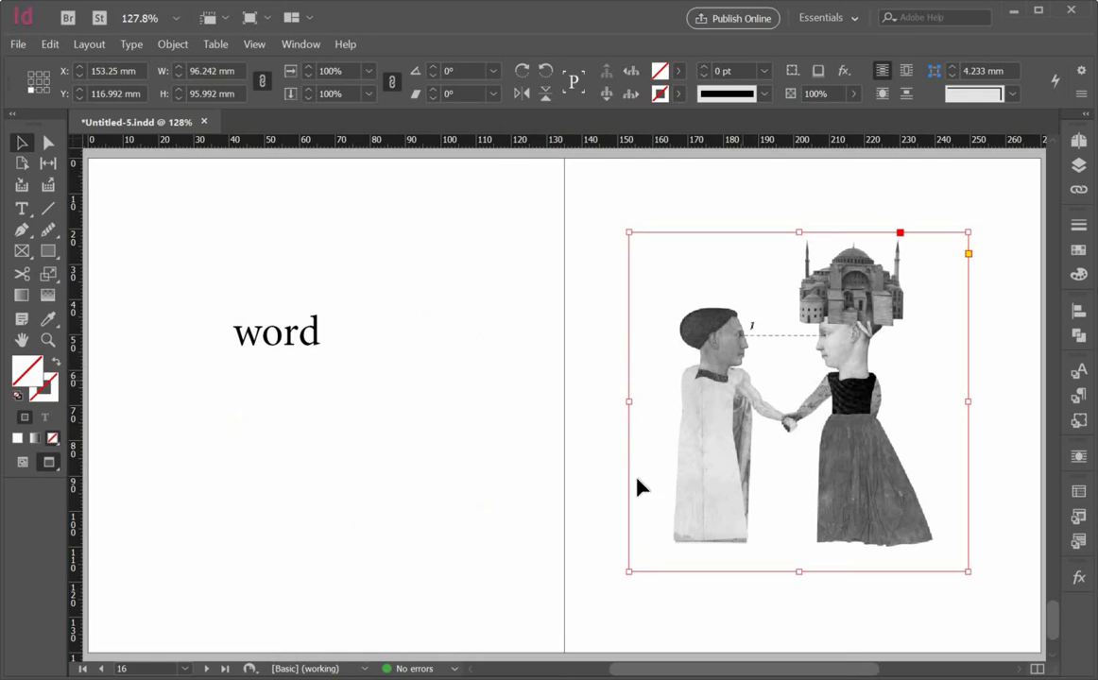
pyautogui.moveTo(630, 404); pyautogui.dragTo(776, 414)
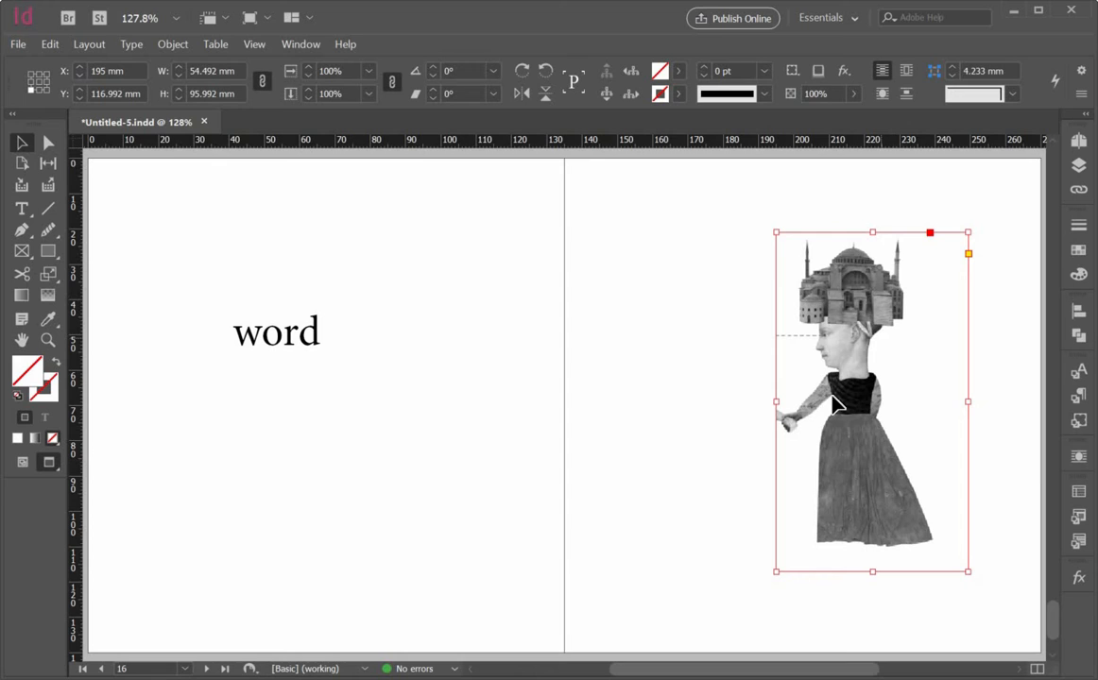
pyautogui.moveTo(779, 406); pyautogui.dragTo(609, 401)
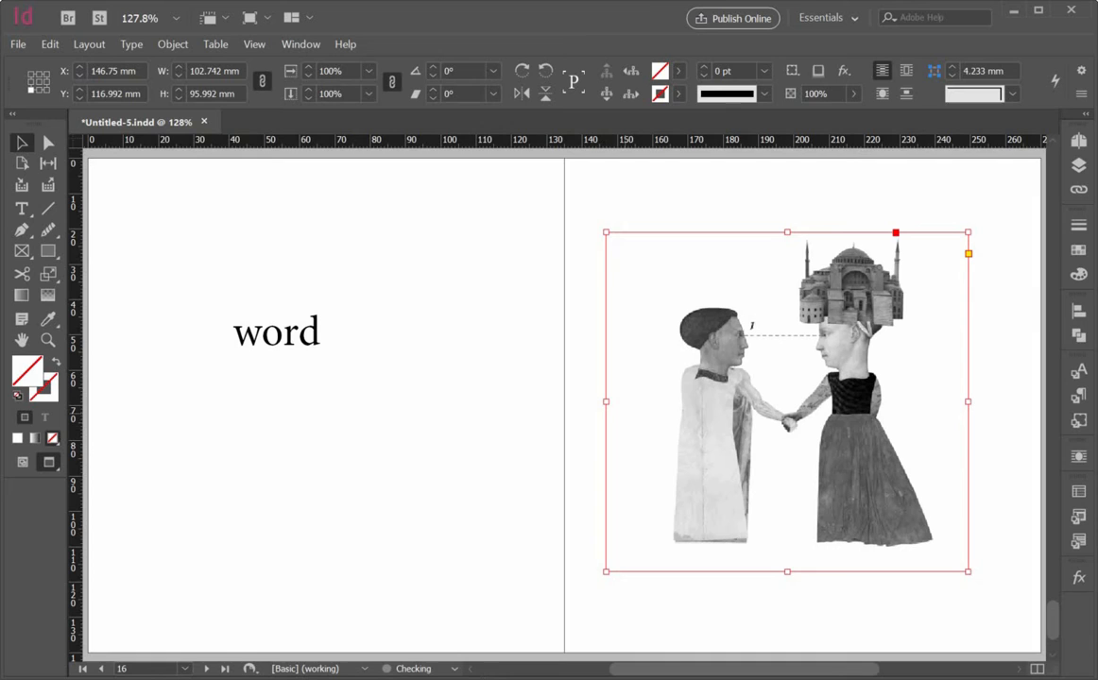
pyautogui.click(548, 420)
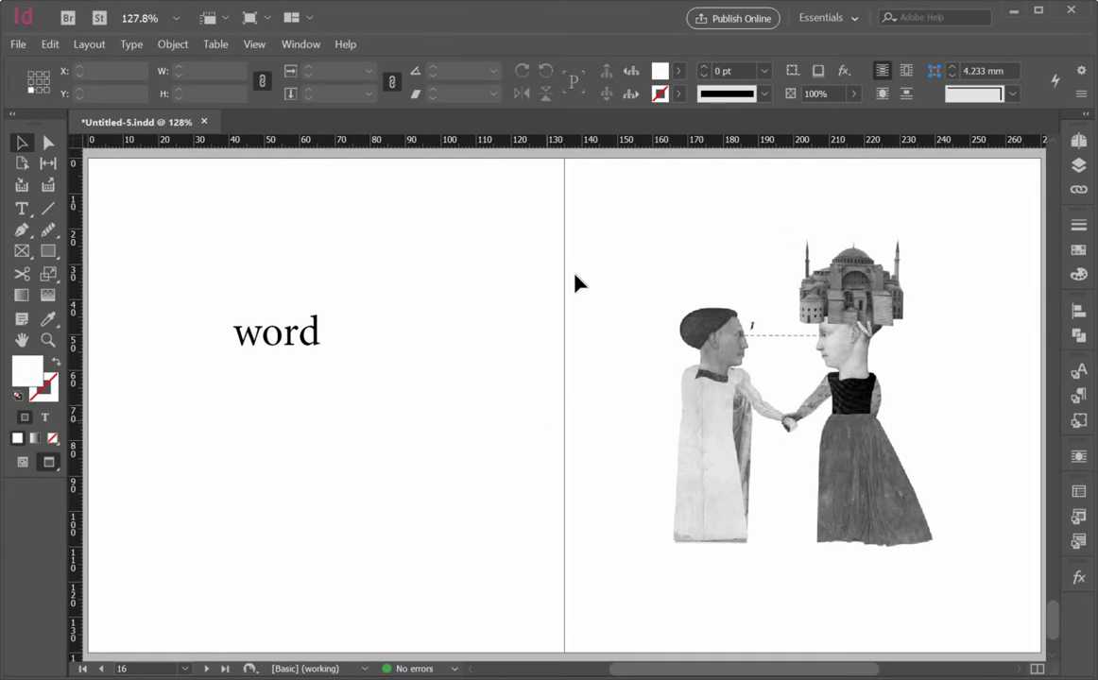
# Try distorting the text together with its frame by narrowing it to about 33 mm and stretching it to about 113 mm wide.
pyautogui.click(312, 336)
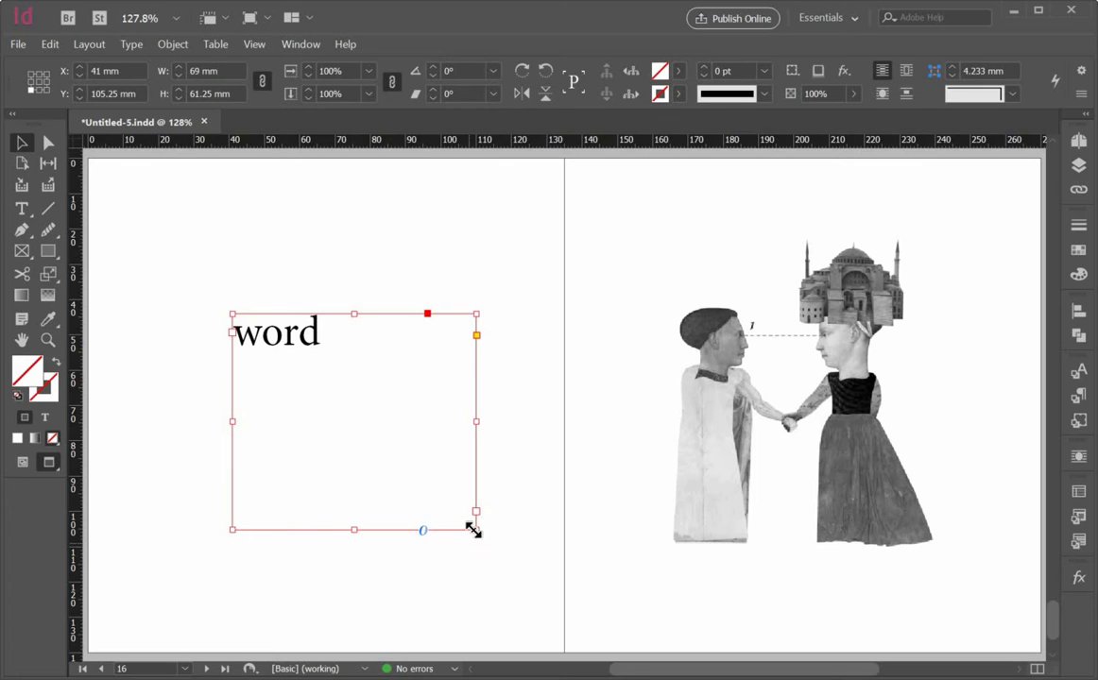
pyautogui.press('ctrl')
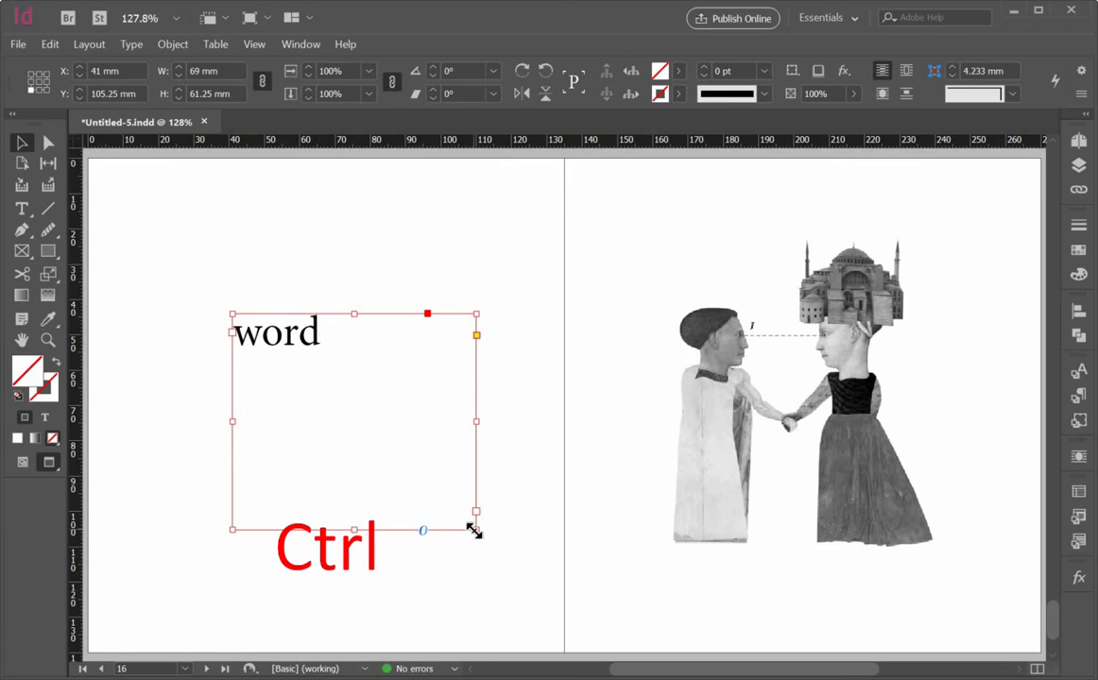
pyautogui.moveTo(473, 532); pyautogui.dragTo(348, 539)
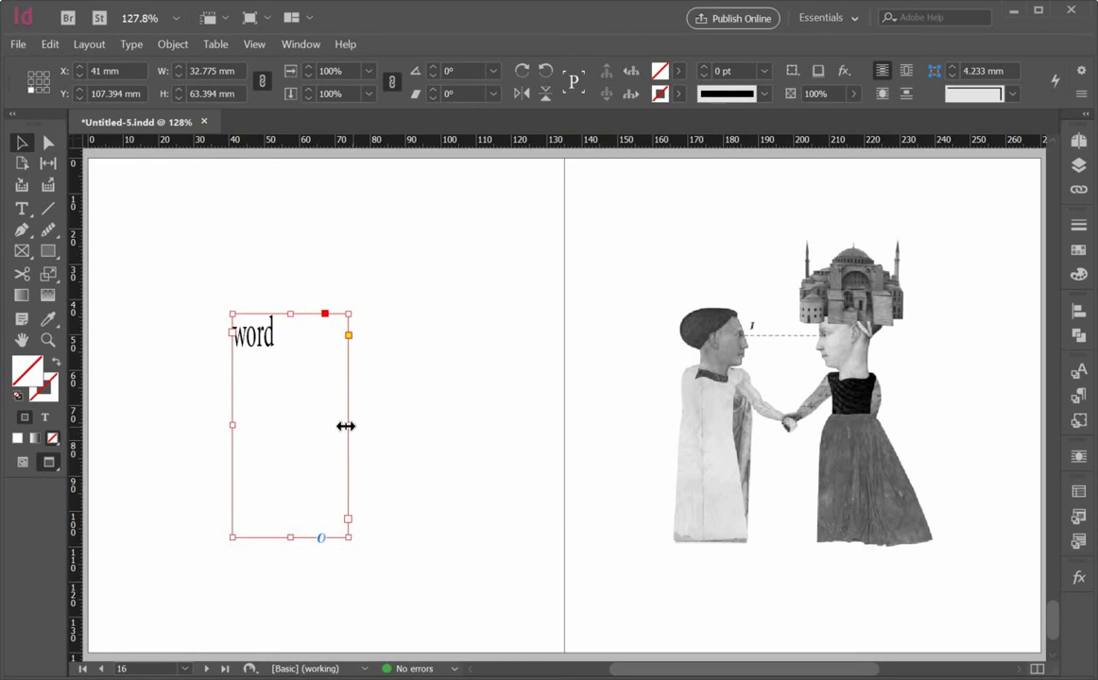
pyautogui.moveTo(346, 426); pyautogui.dragTo(548, 467)
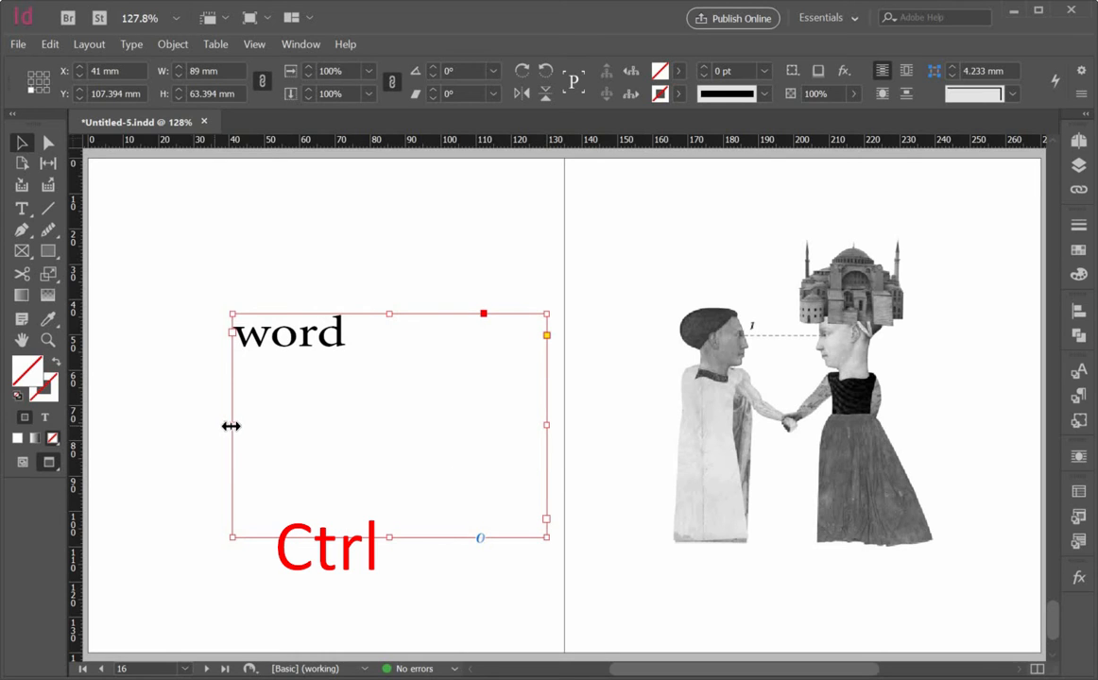
pyautogui.moveTo(231, 426); pyautogui.dragTo(147, 427)
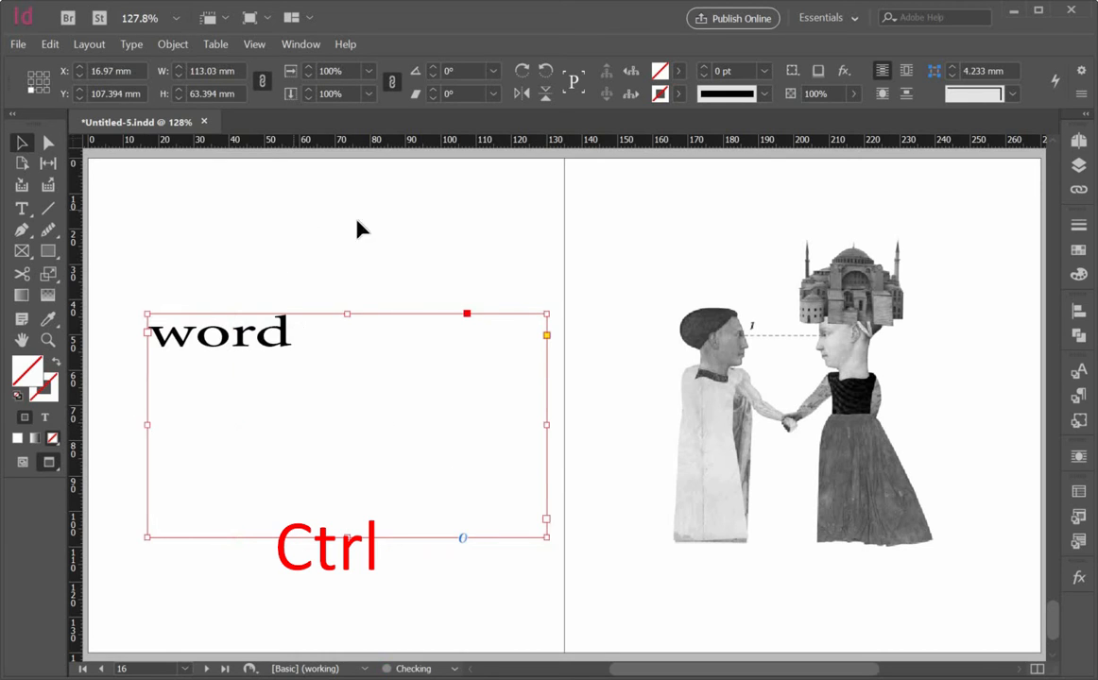
# Try squashing the illustration together with its frame to about 39 mm high, and undo the distortions of both image and text.
pyautogui.click(713, 324)
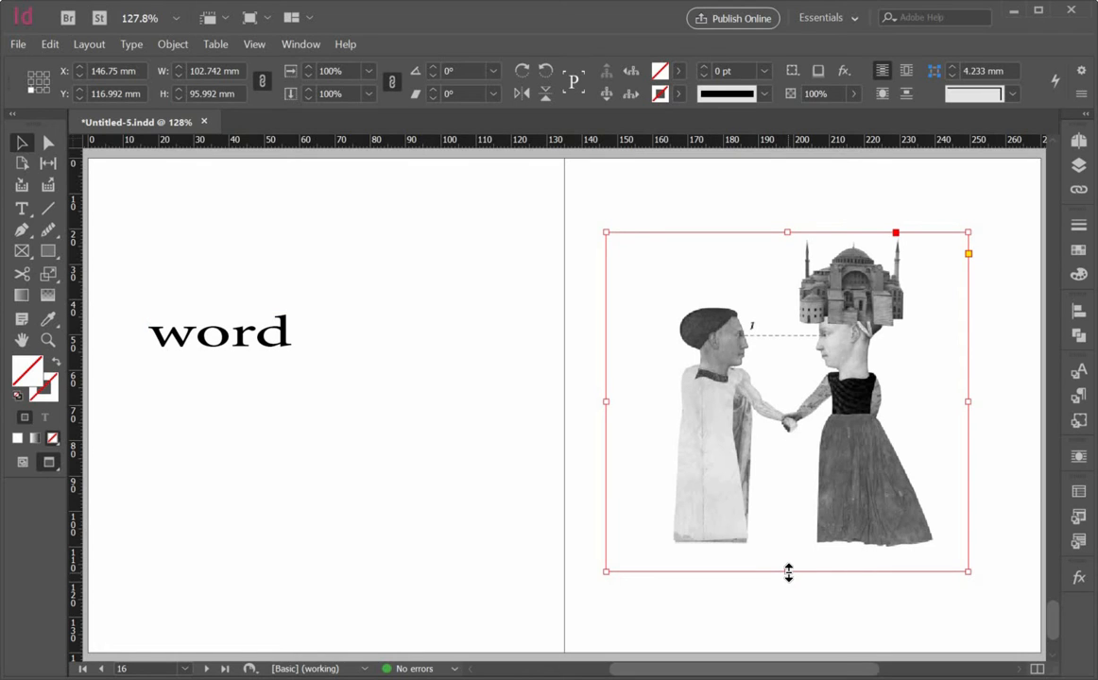
pyautogui.moveTo(789, 571); pyautogui.dragTo(792, 368)
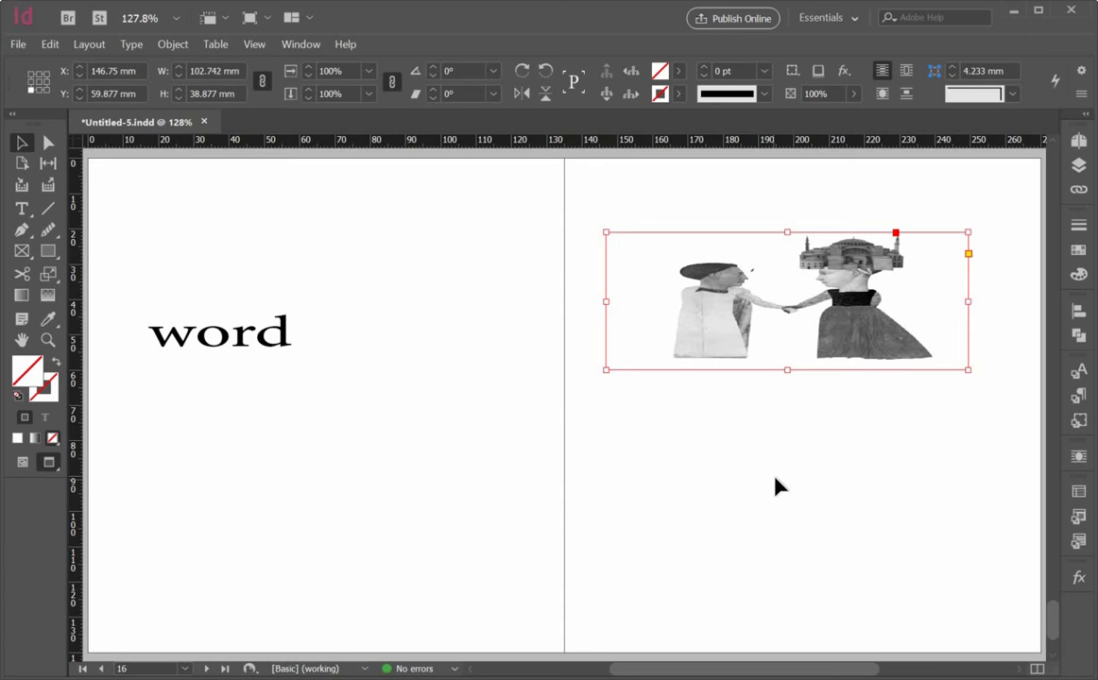
pyautogui.hotkey('ctrl', 'z')
pyautogui.click(503, 488)
pyautogui.hotkey('ctrl', 'z')
pyautogui.hotkey('ctrl', 'z')
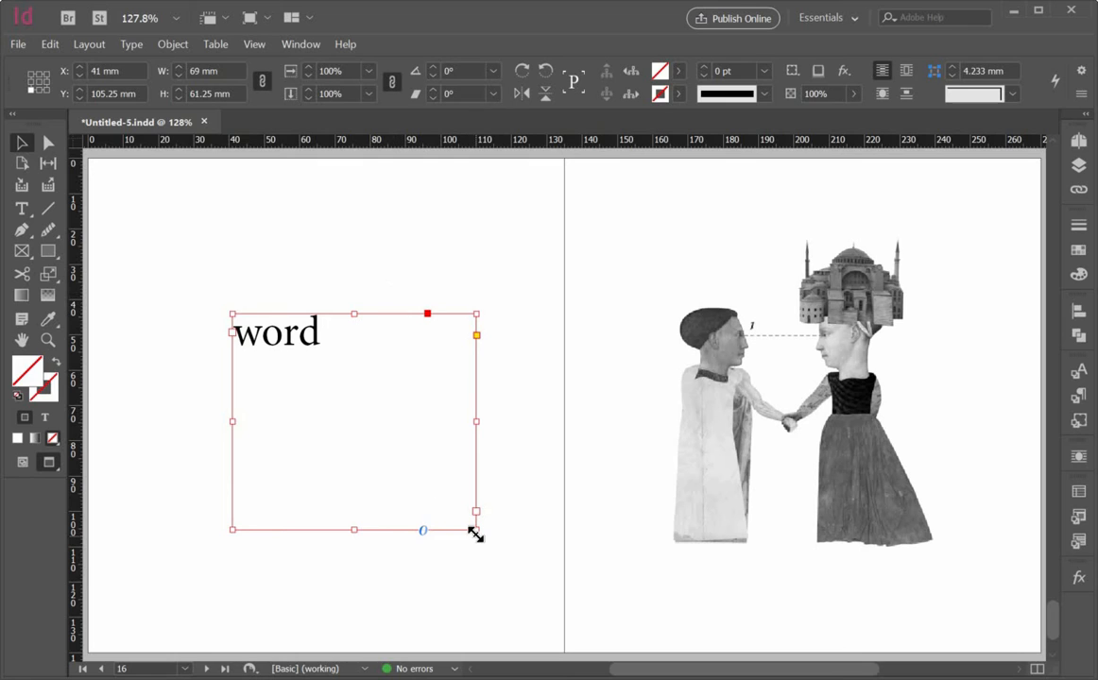
# Proportionally reduce the text frame to about 46 by 41 mm and the illustration frame to about 102 by 95 mm without scaling their contents.
pyautogui.press('shift')
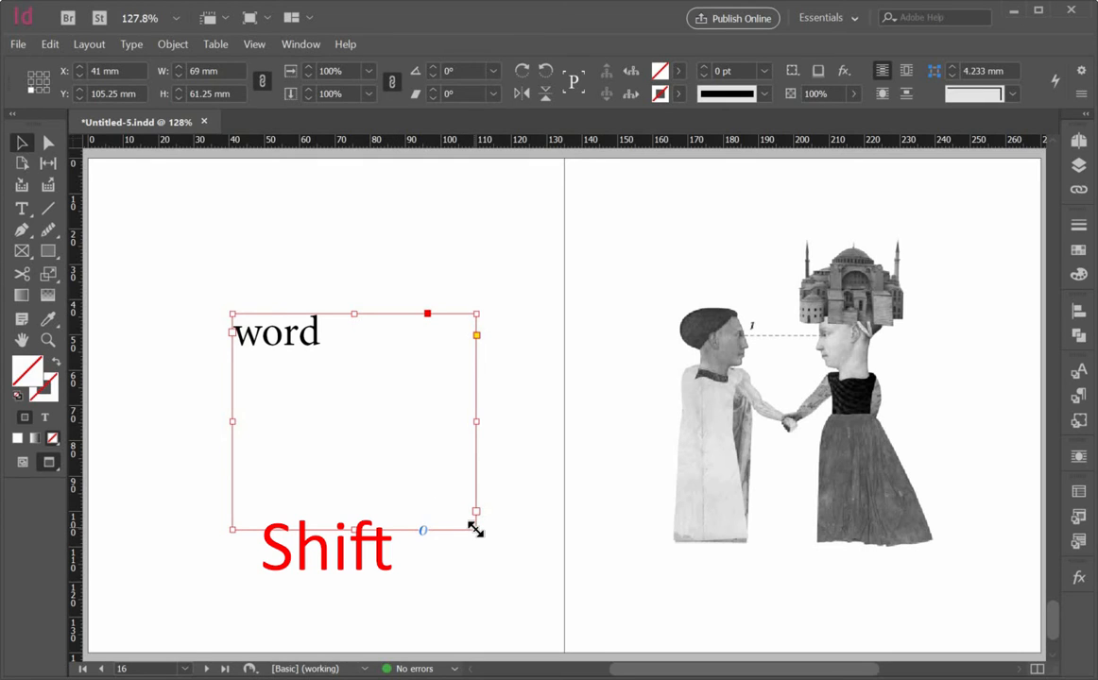
pyautogui.moveTo(476, 531); pyautogui.dragTo(396, 426)
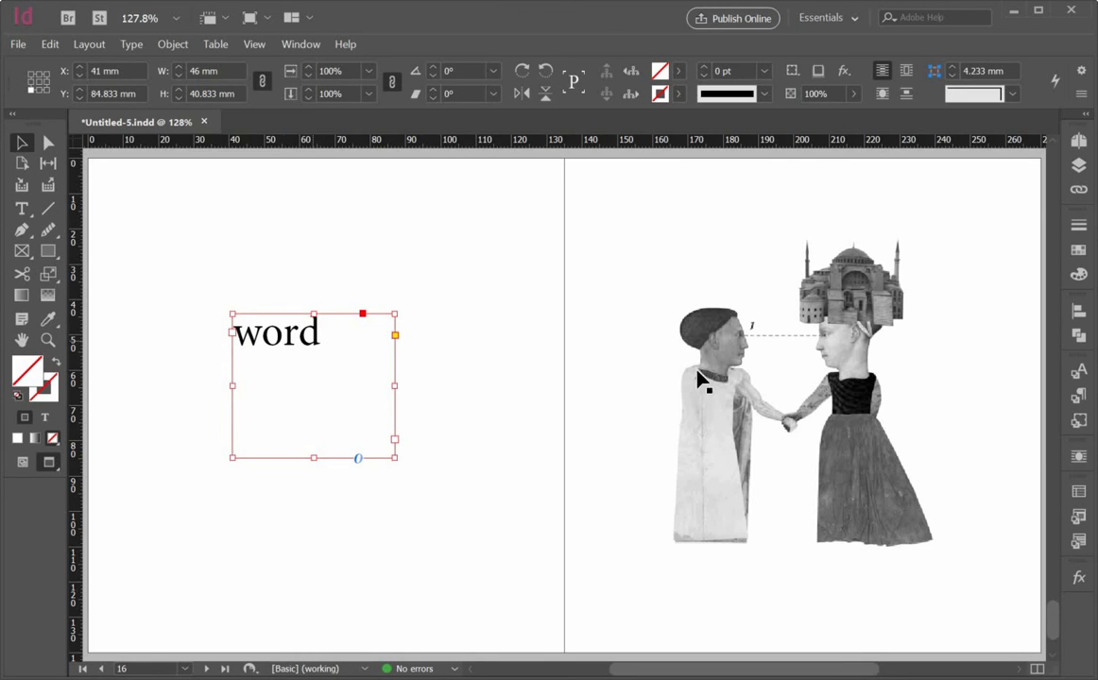
pyautogui.click(733, 344)
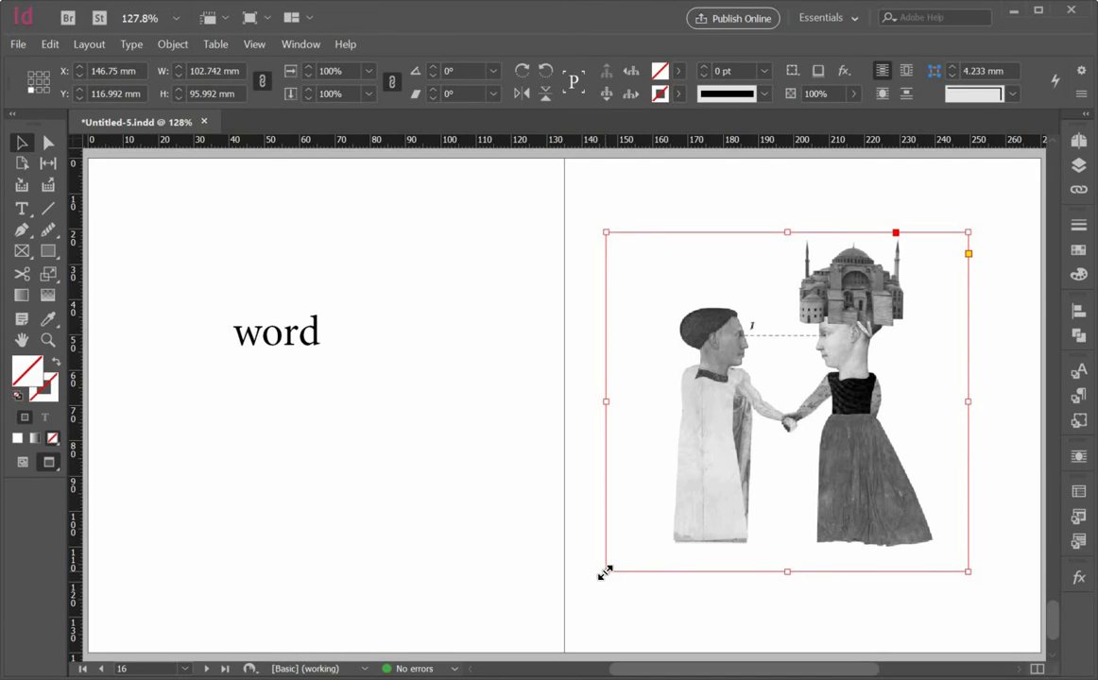
pyautogui.moveTo(605, 573); pyautogui.dragTo(609, 487)
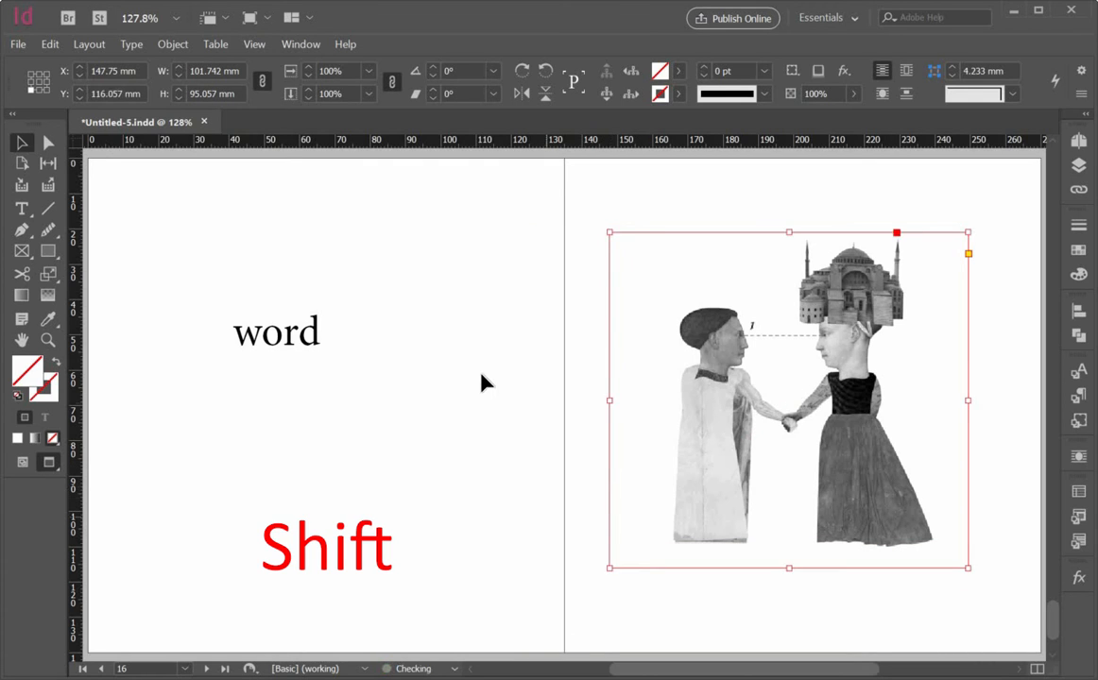
pyautogui.click(490, 489)
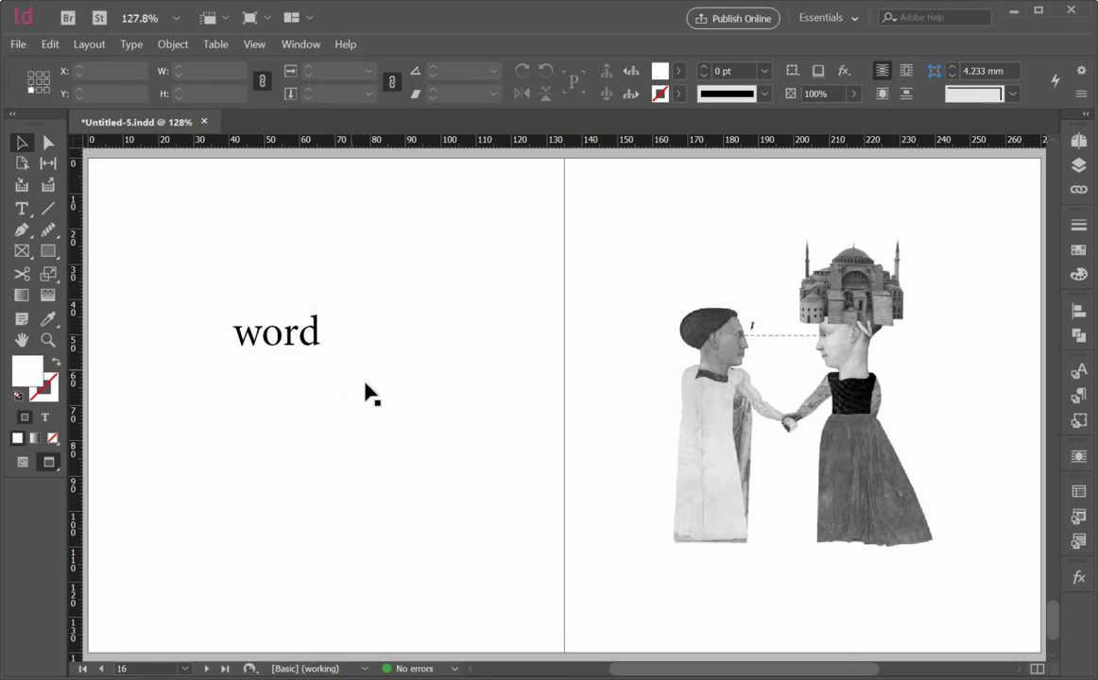
# Proportionally scale frames and contents together, enlarging the text to about 96 by 85 mm and reducing the illustration to about 63 by 58 mm.
pyautogui.click(323, 334)
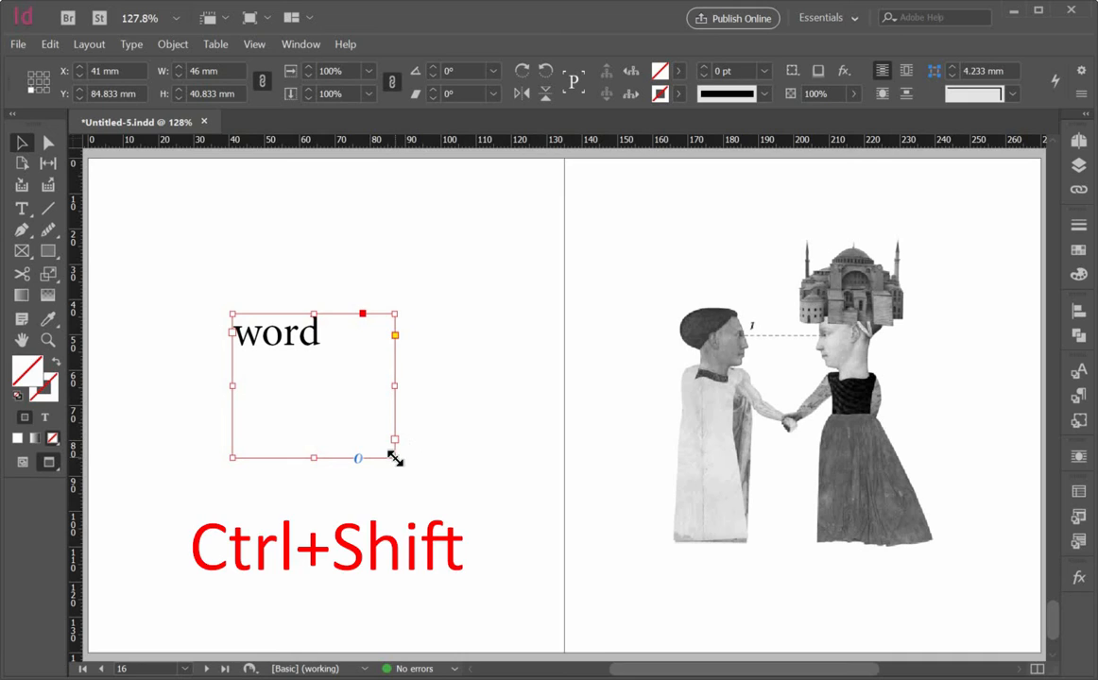
pyautogui.moveTo(395, 458); pyautogui.dragTo(568, 612)
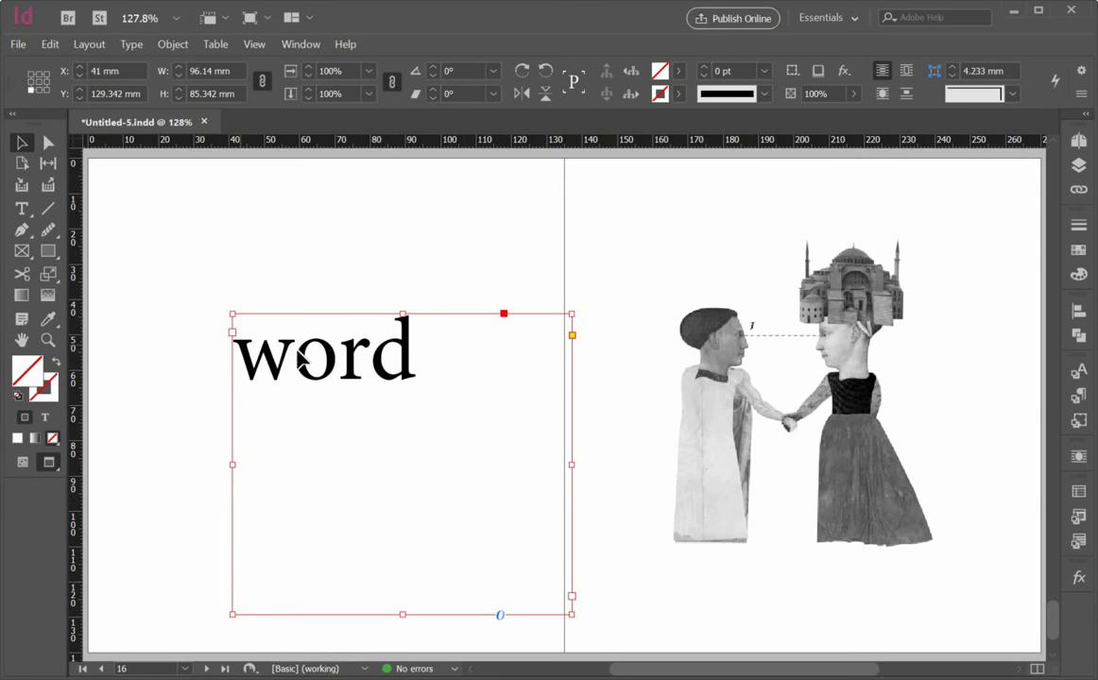
pyautogui.click(730, 320)
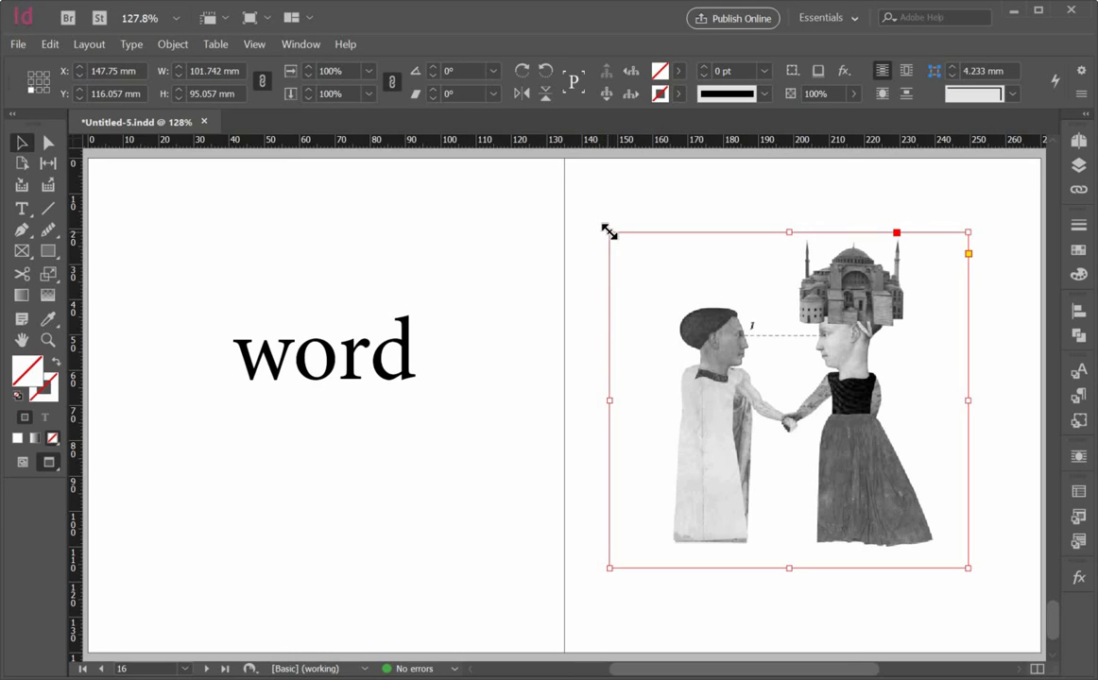
pyautogui.moveTo(608, 235); pyautogui.dragTo(747, 363)
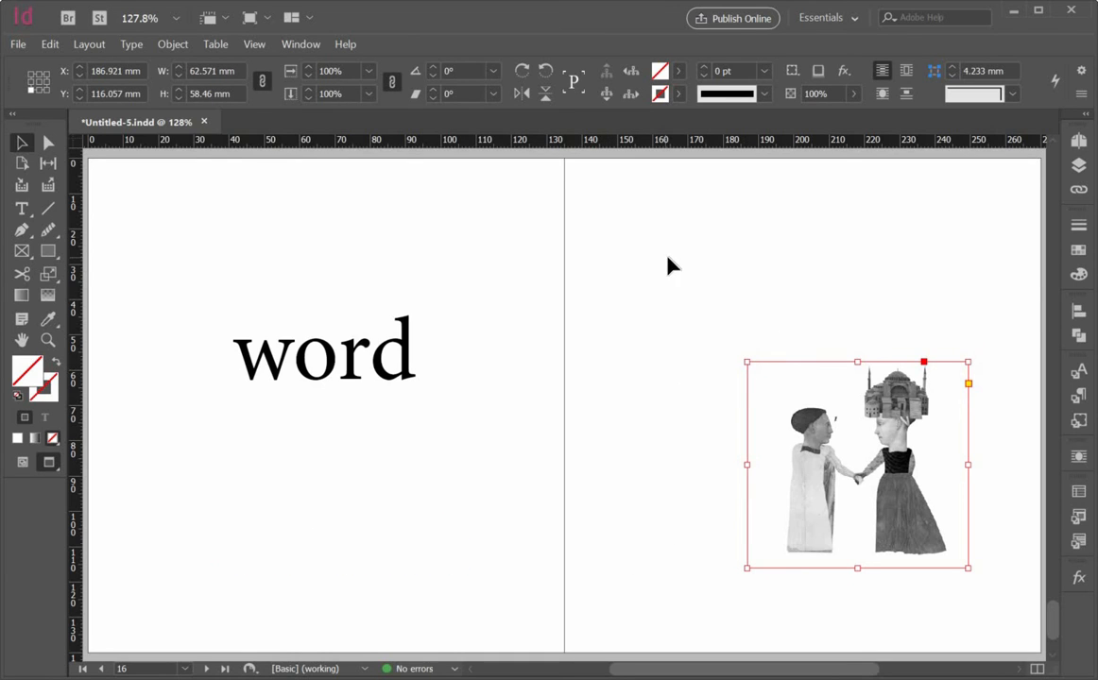
pyautogui.click(452, 465)
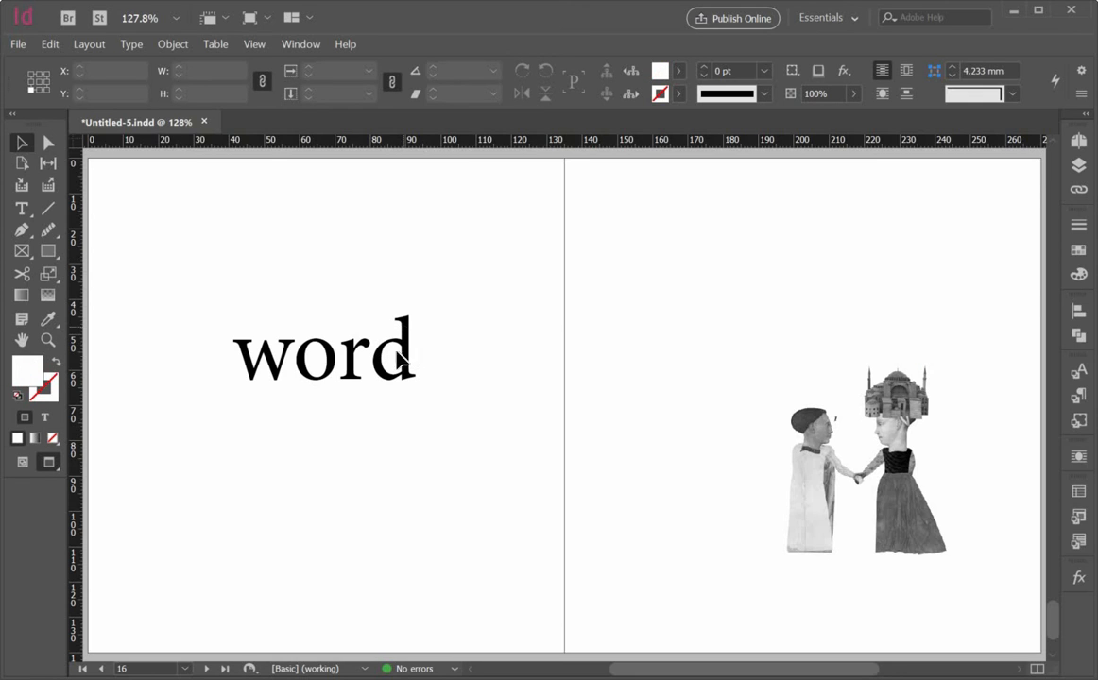
# Move the text frame up the left-hand page to about X 14 mm, Y 106 mm.
pyautogui.click(405, 362)
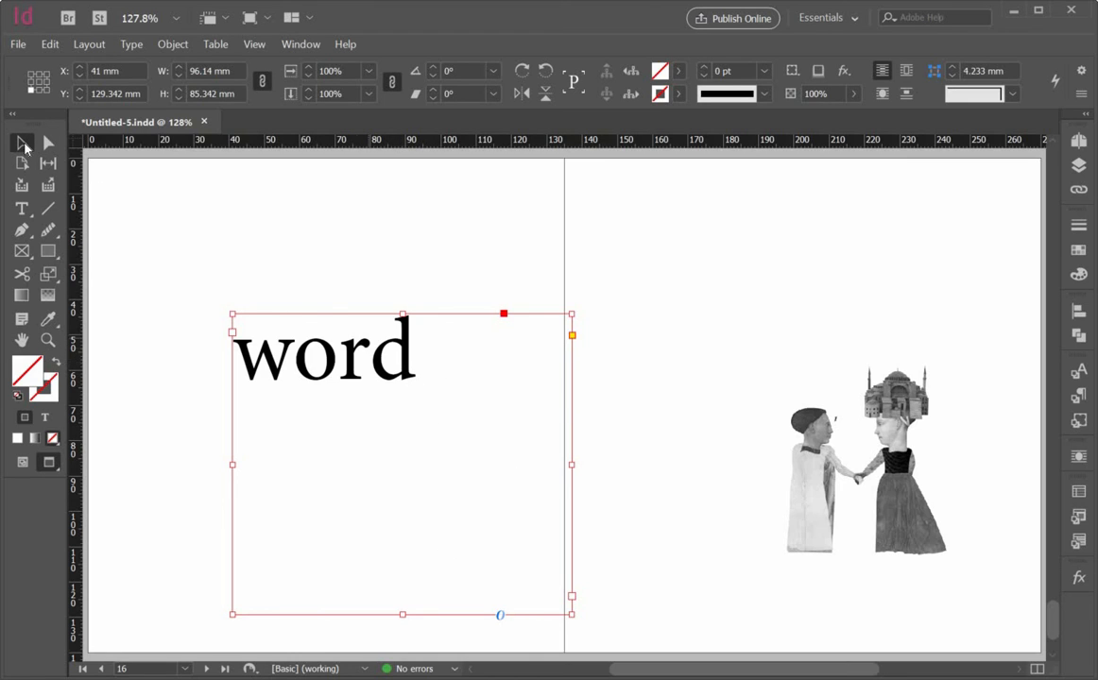
pyautogui.click(22, 230)
pyautogui.press('v')
pyautogui.moveTo(404, 373); pyautogui.dragTo(312, 299)
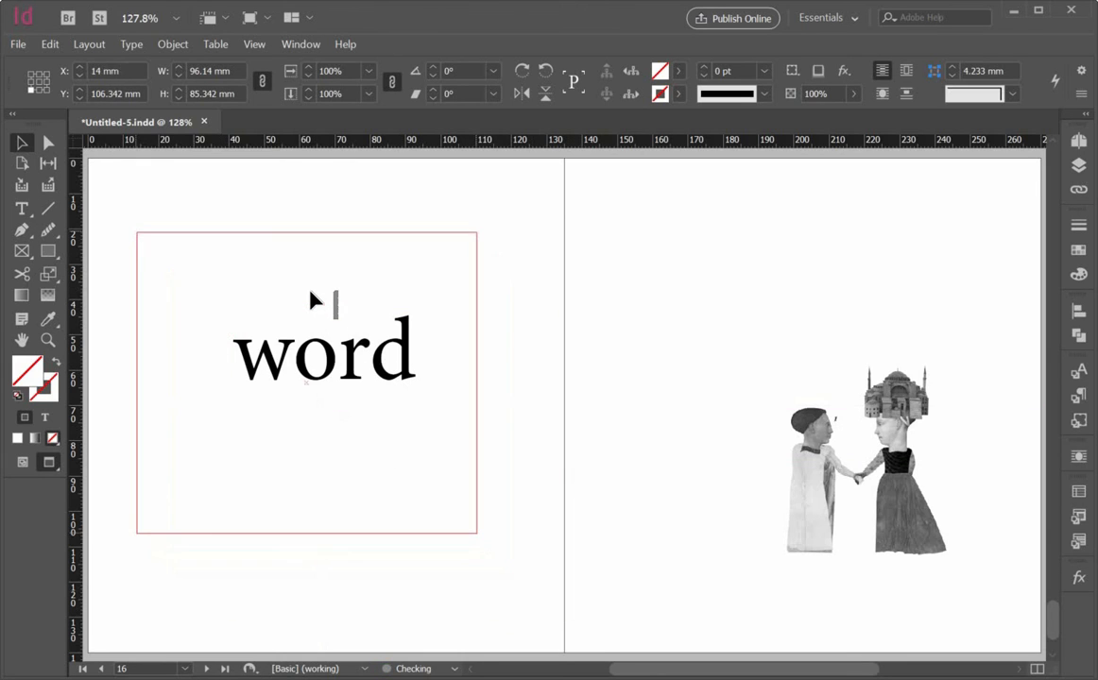
# Move the illustration up the right-hand page to about X 149 mm, Y 73 mm.
pyautogui.click(823, 455)
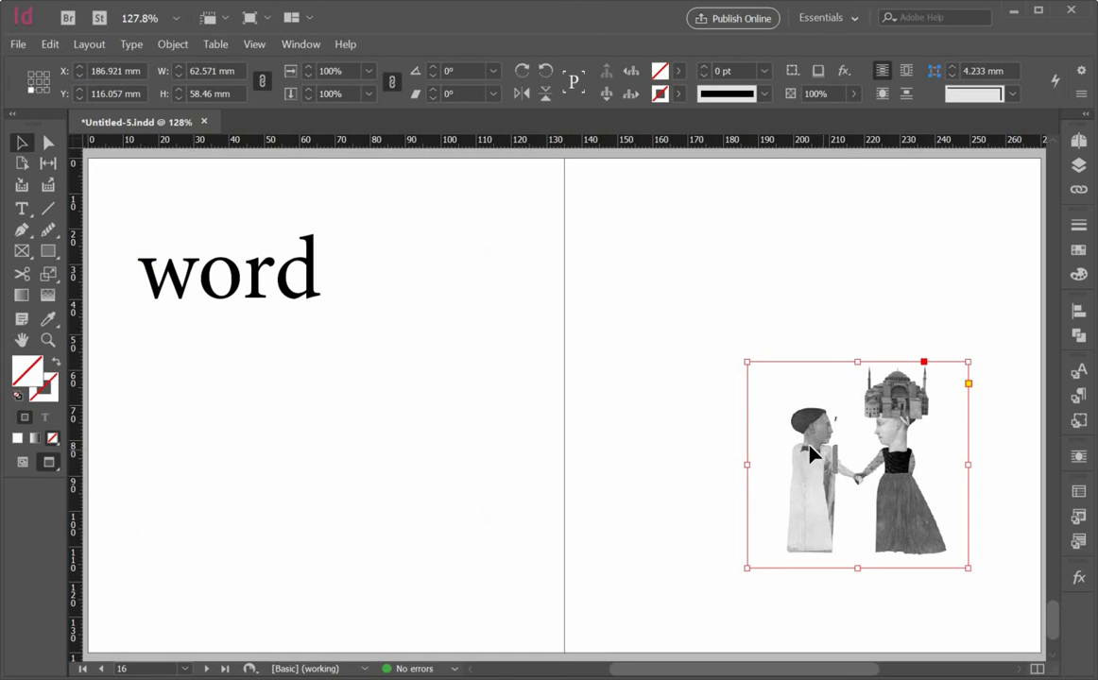
pyautogui.moveTo(823, 455); pyautogui.dragTo(688, 308)
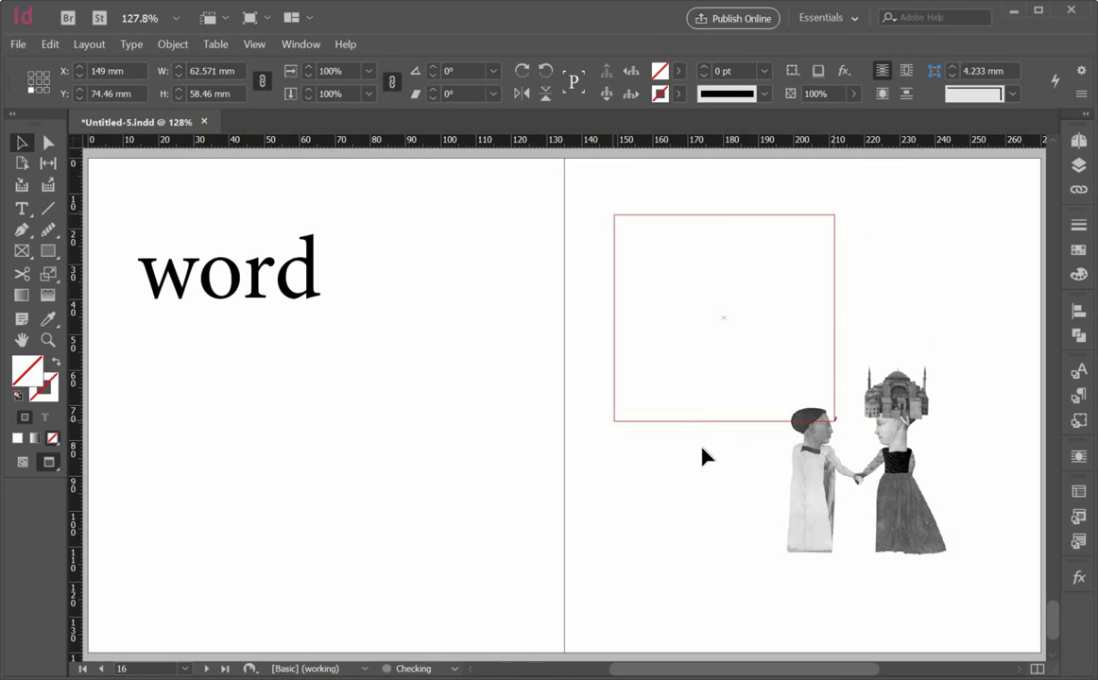
pyautogui.click(689, 462)
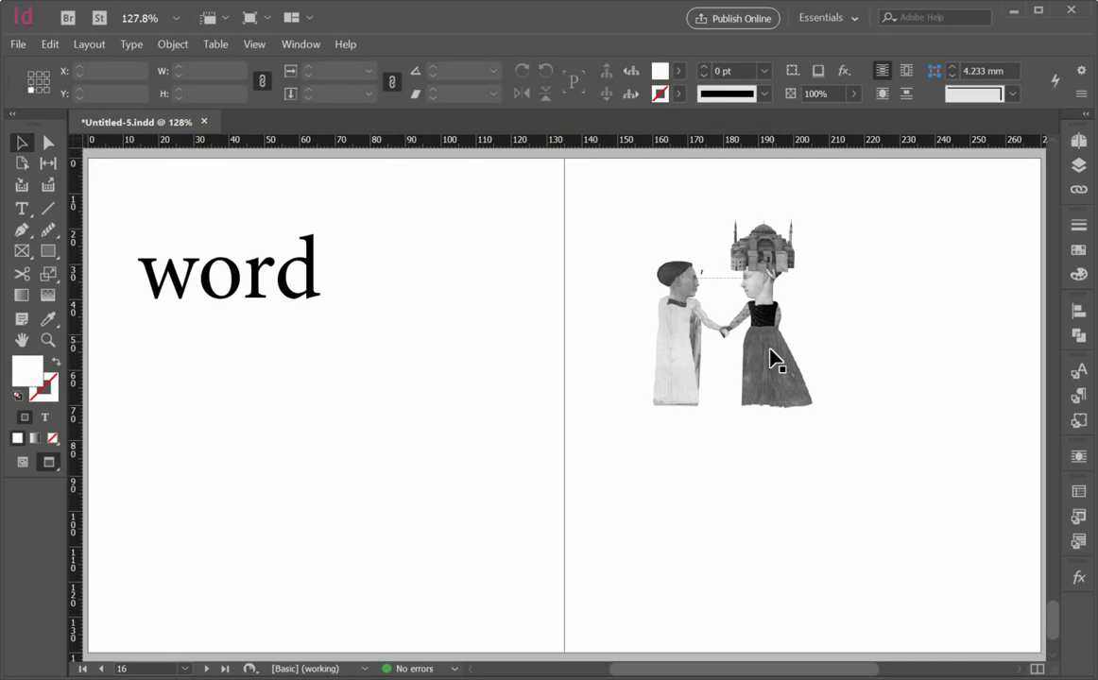
pyautogui.moveTo(773, 355); pyautogui.dragTo(772, 351)
# Rotate the illustration to about -36.5° and the text frame to about -30°, and deselect everything.
pyautogui.click(18, 141)
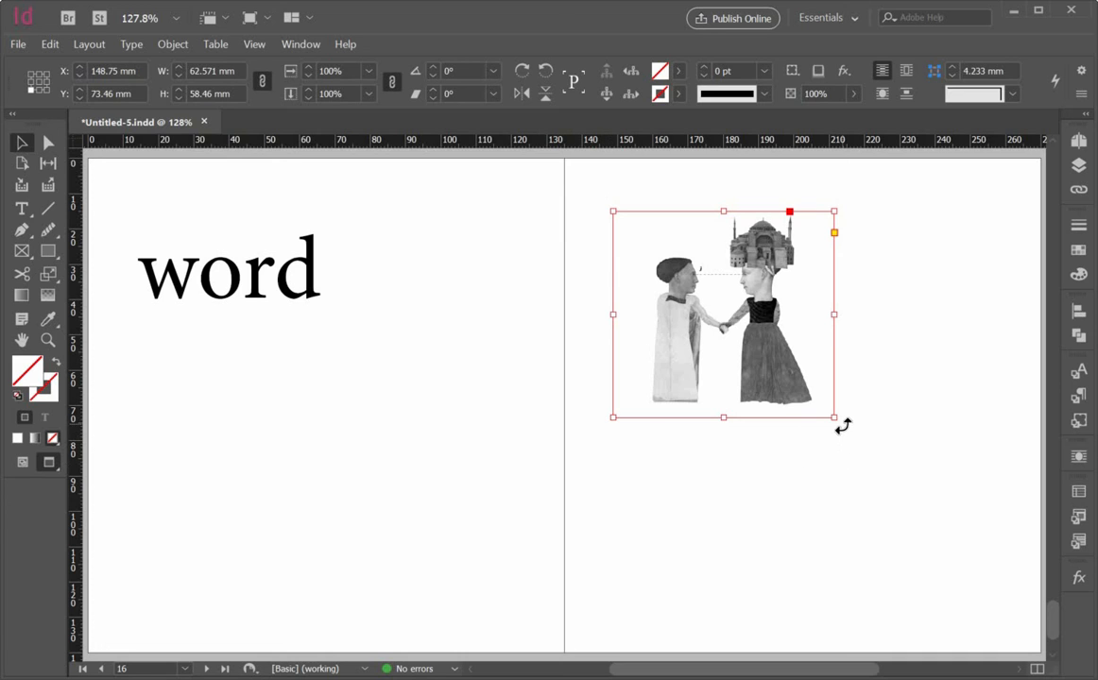
pyautogui.moveTo(802, 508); pyautogui.dragTo(768, 522)
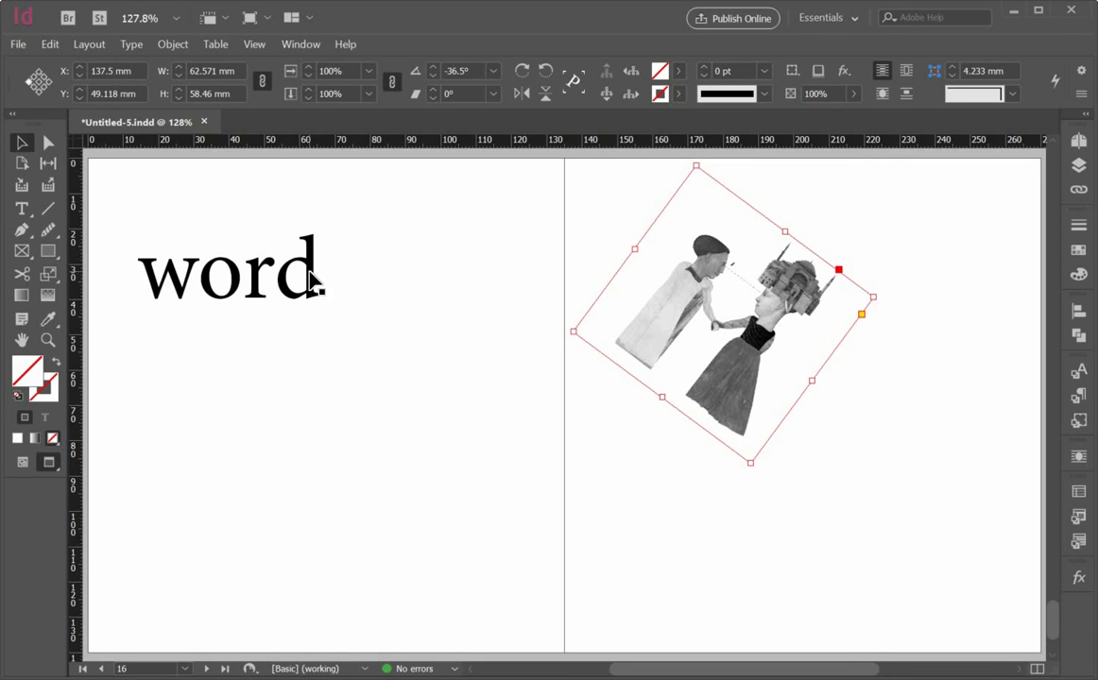
pyautogui.click(312, 281)
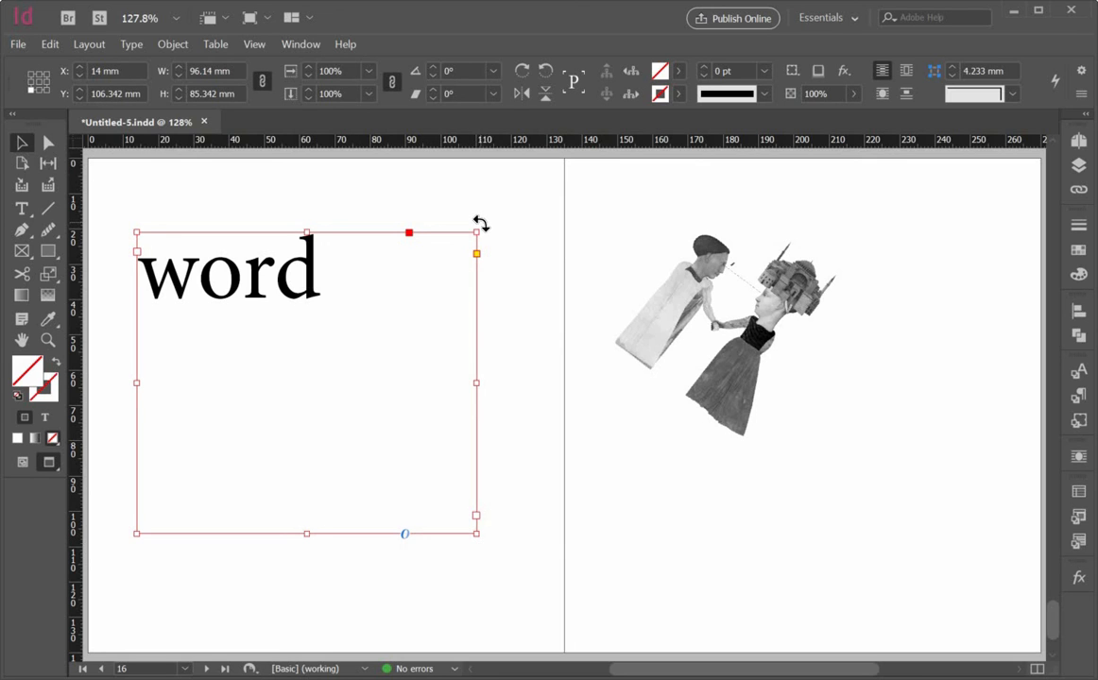
pyautogui.moveTo(480, 223); pyautogui.dragTo(527, 344)
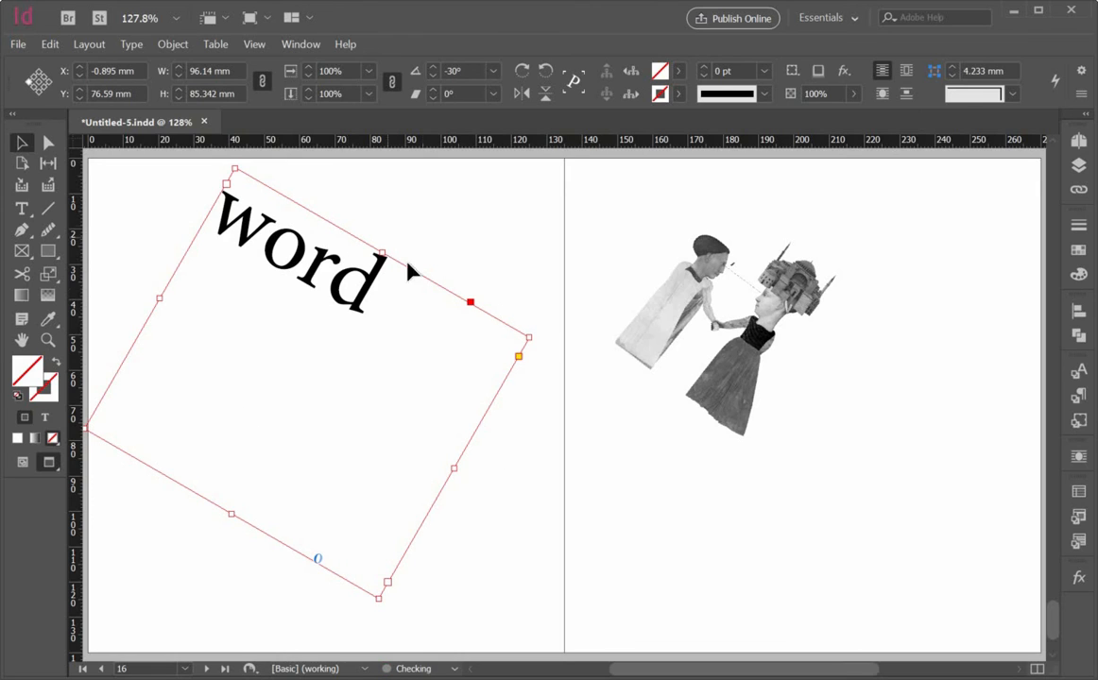
pyautogui.click(498, 240)
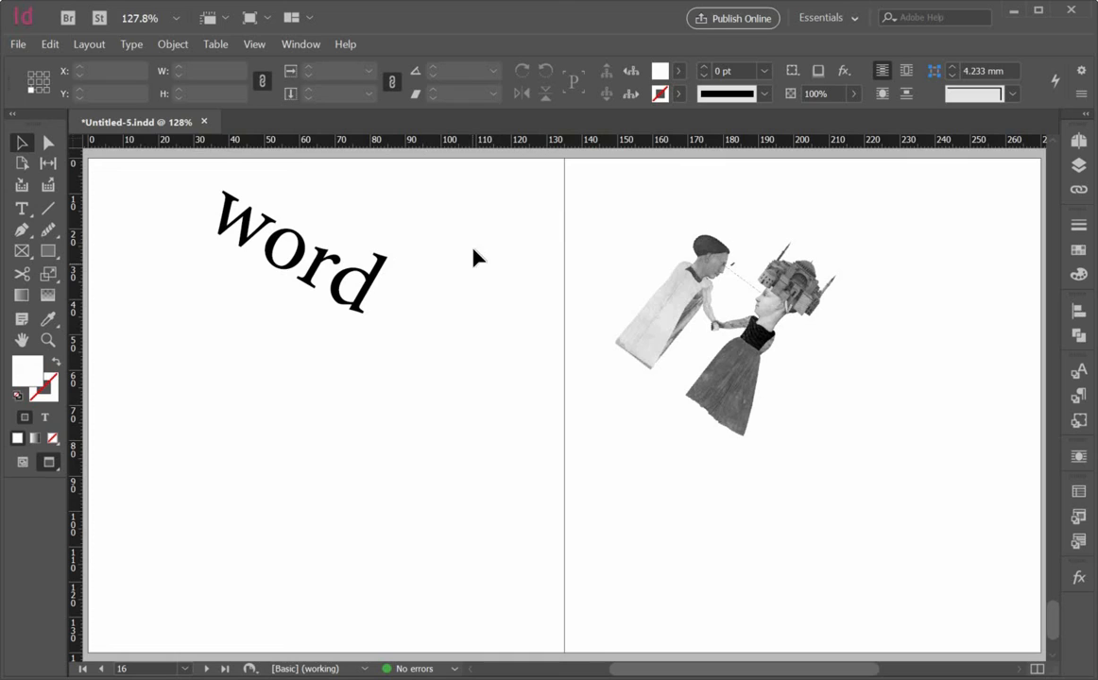